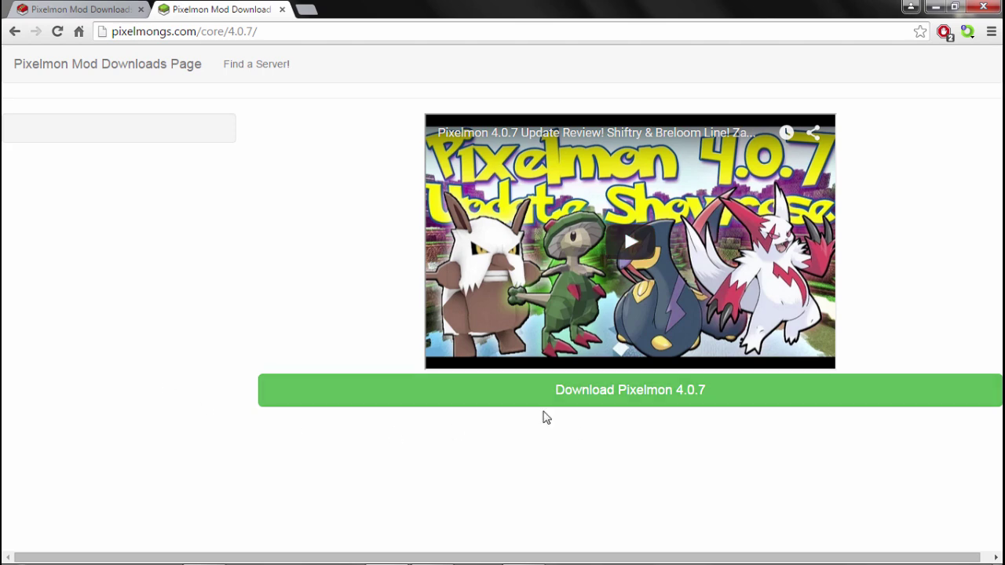
Download Pixelmon 4.0.7 and save the Pixelmon-1.8-4.0.7-universal jar file to the Desktop.
click(633, 405)
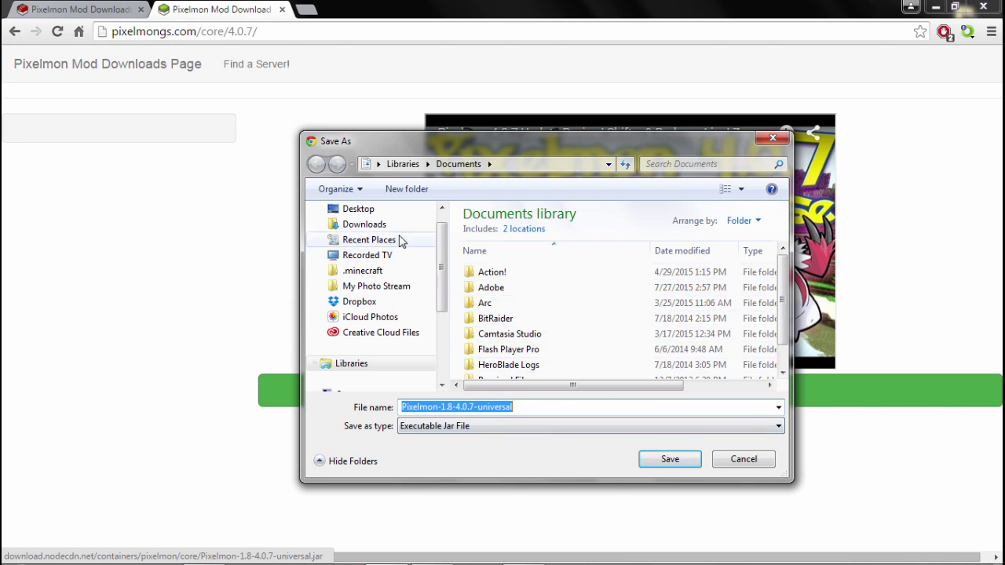
click(375, 212)
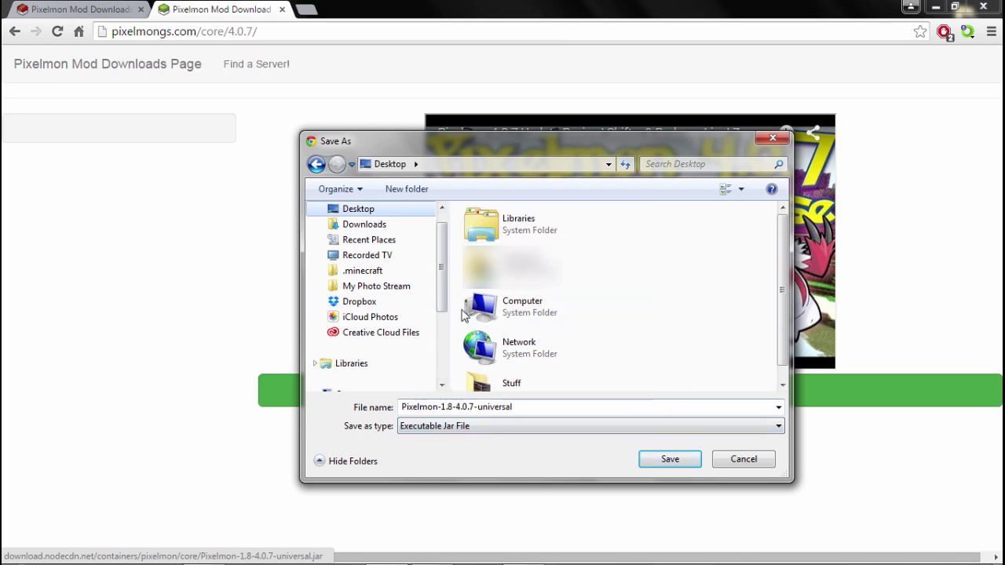
click(660, 460)
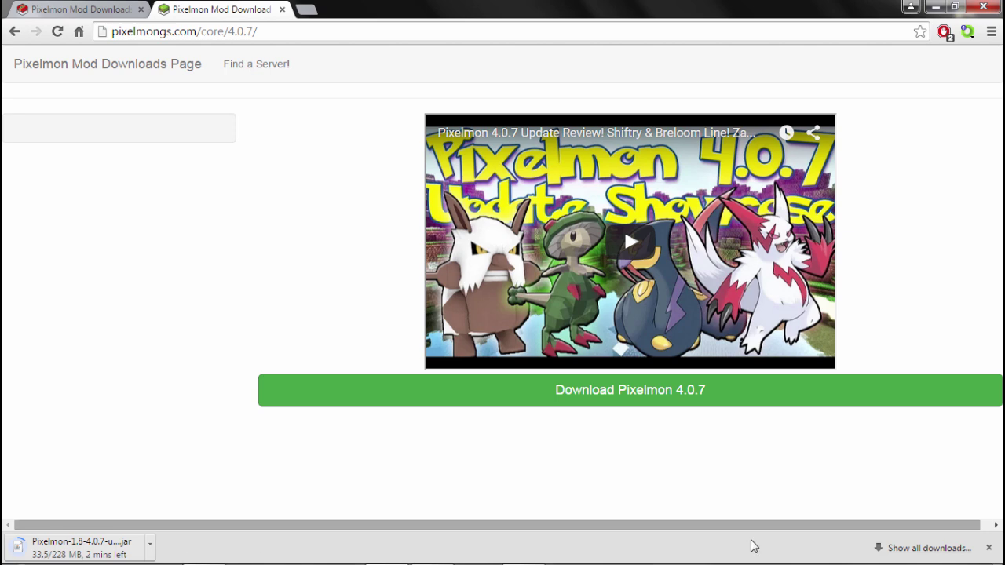
key(super+d)
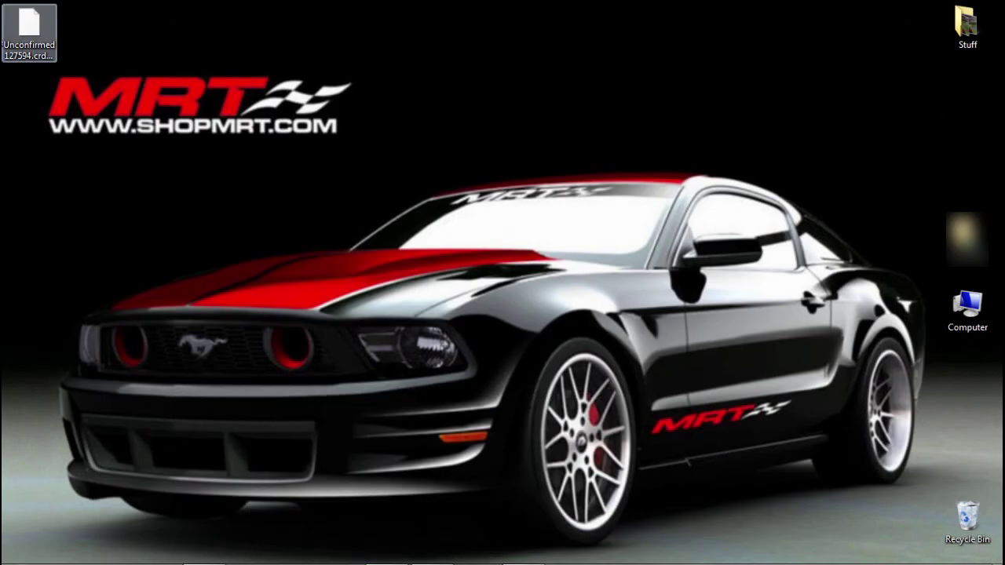
key(super+d)
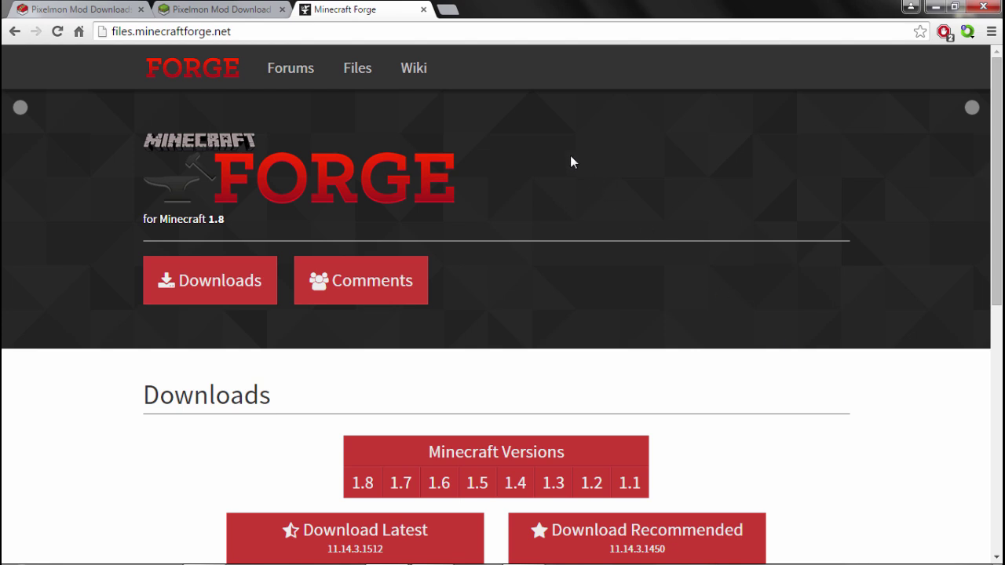
Download the recommended Forge 11.14.3.1450 installer for Minecraft 1.8, skipping the advertisement, and save the jar to the Desktop.
scroll(732, 365, down, 1)
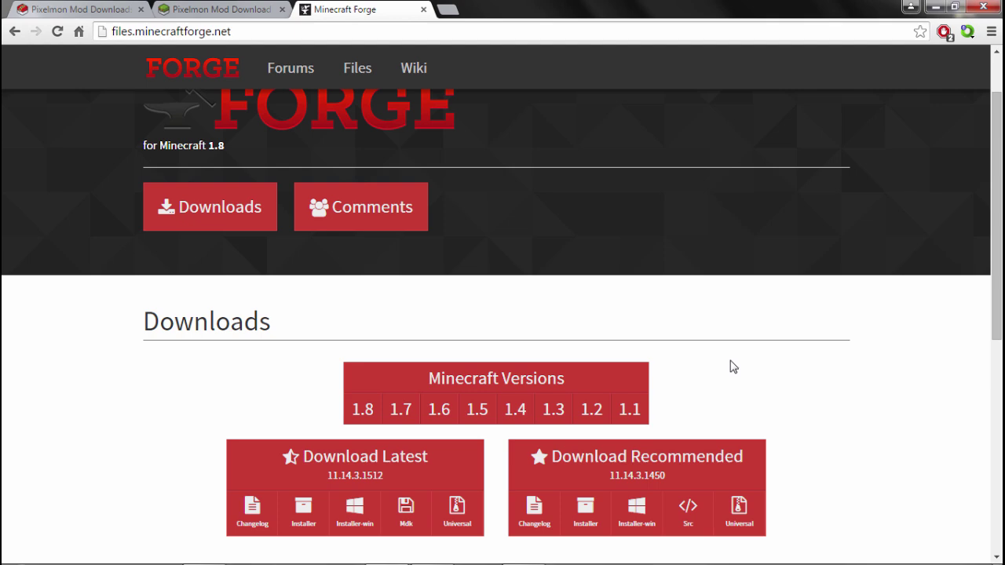
scroll(732, 366, up, 1)
scroll(699, 364, down, 3)
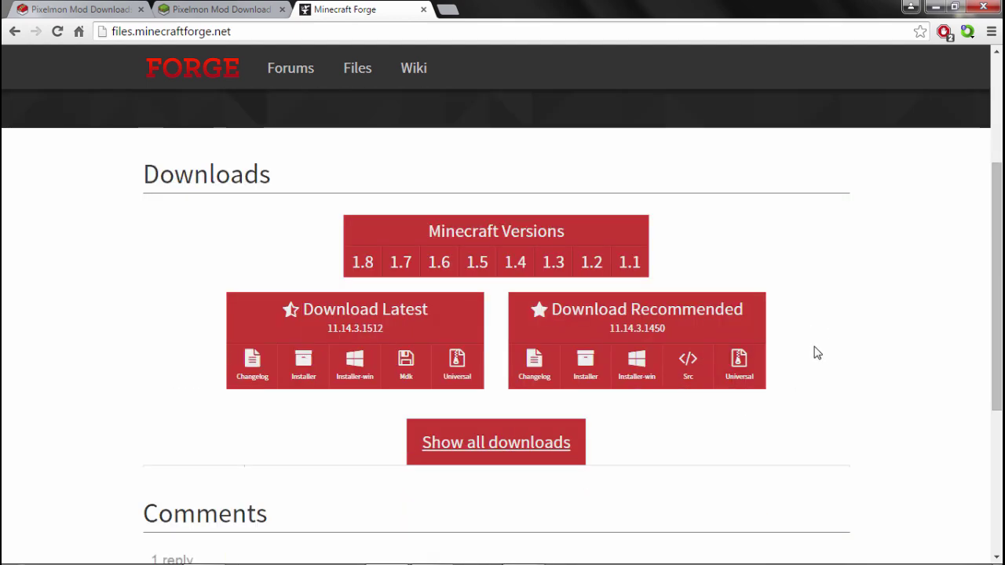
scroll(693, 275, up, 2)
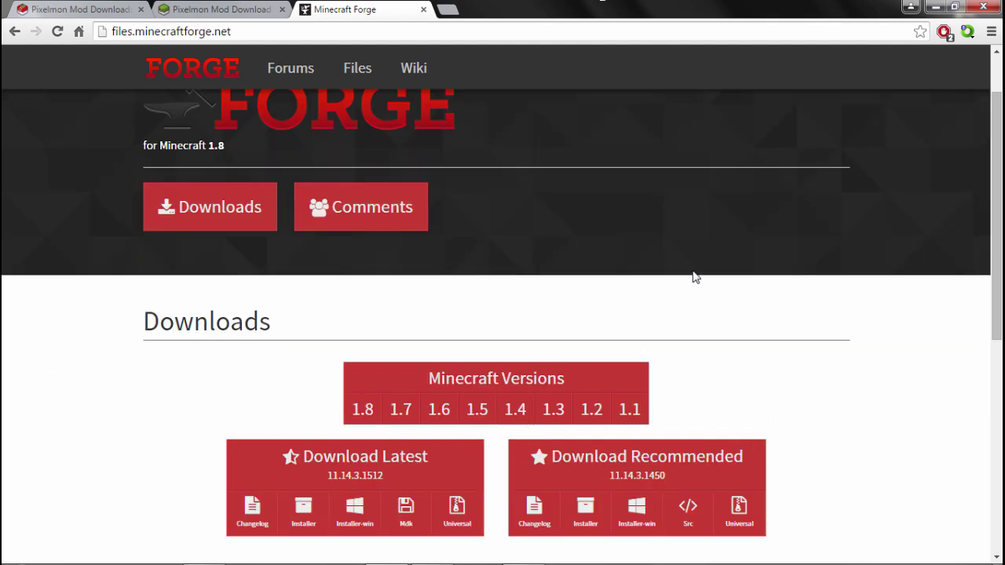
scroll(777, 281, down, 1)
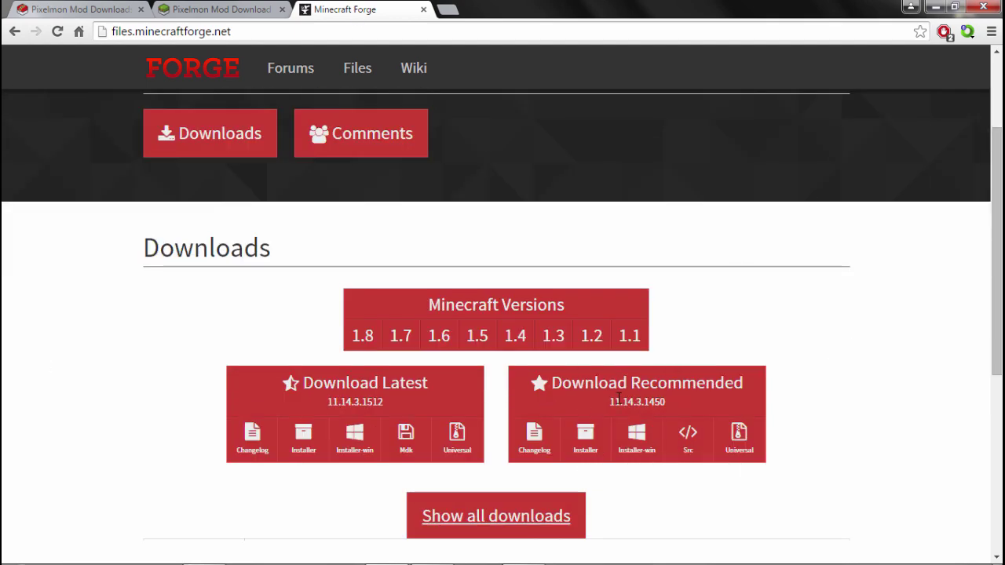
click(585, 438)
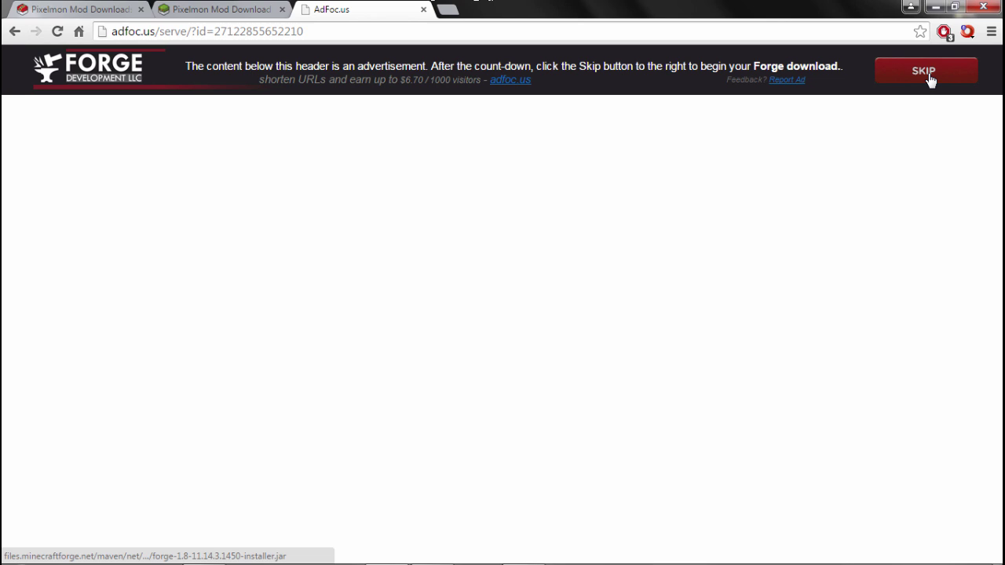
click(925, 72)
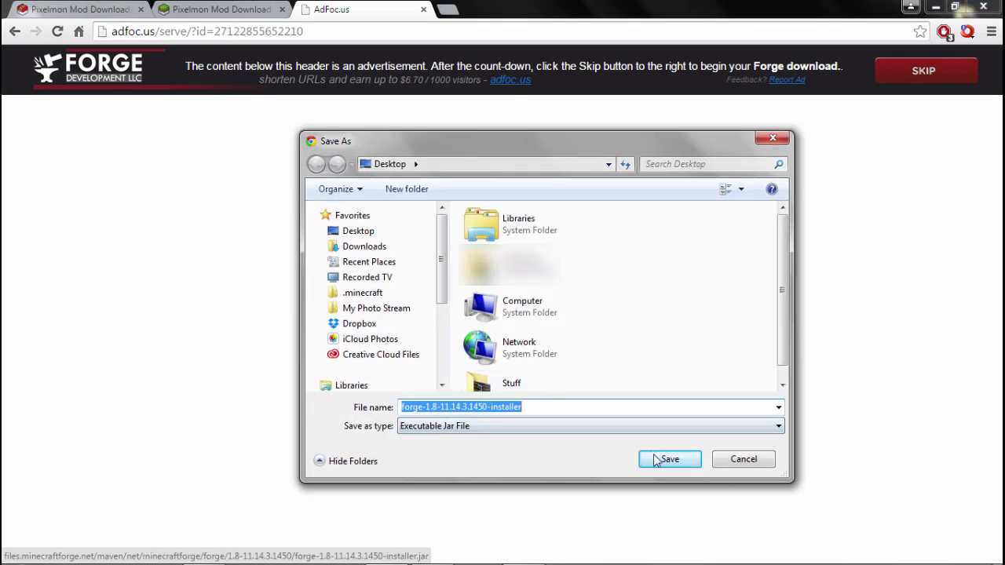
click(365, 233)
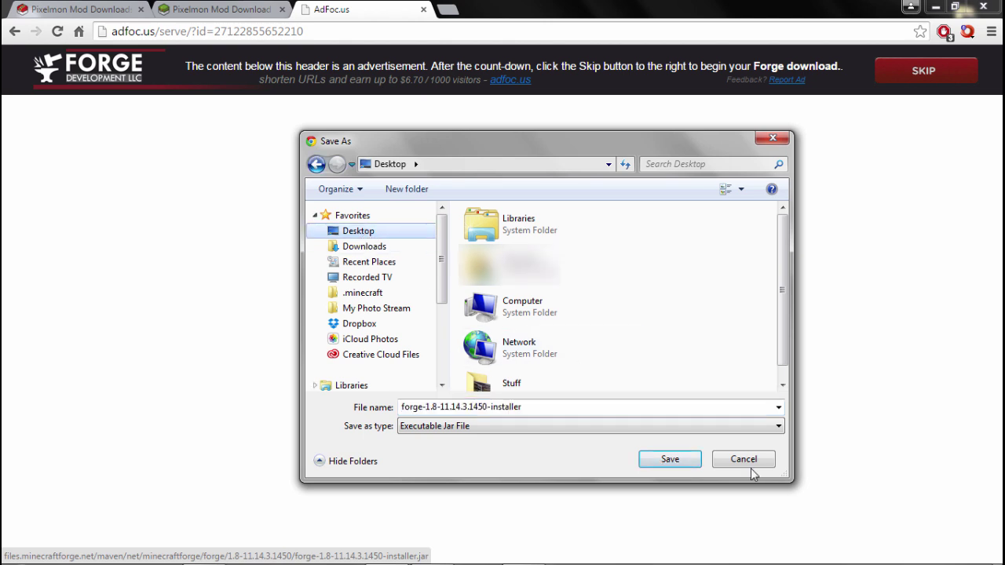
click(672, 460)
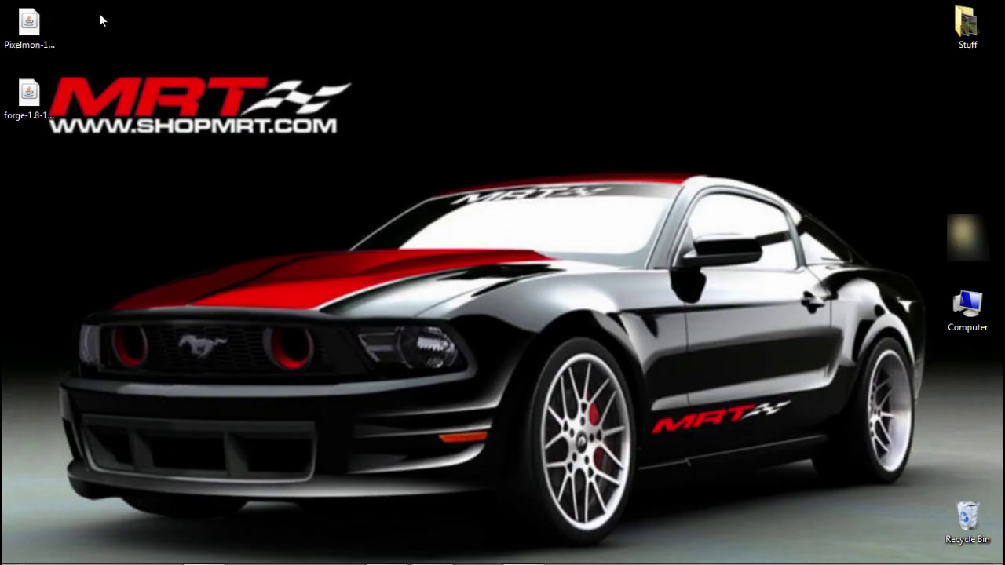
drag(100, 14, 140, 77)
click(41, 22)
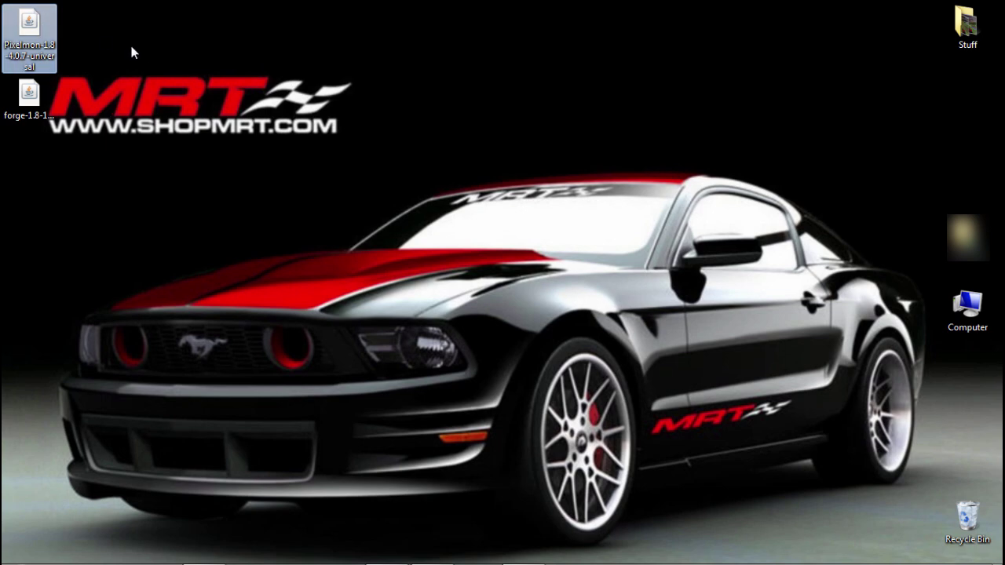
double_click(40, 110)
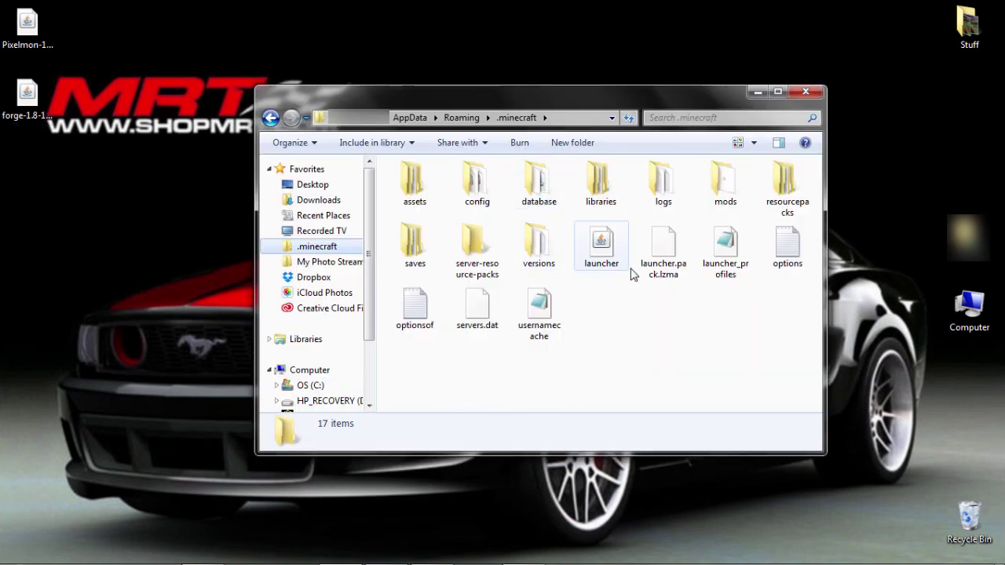
Open the versions folder inside .minecraft and try to move the Forge installer from the desktop into it.
double_click(531, 238)
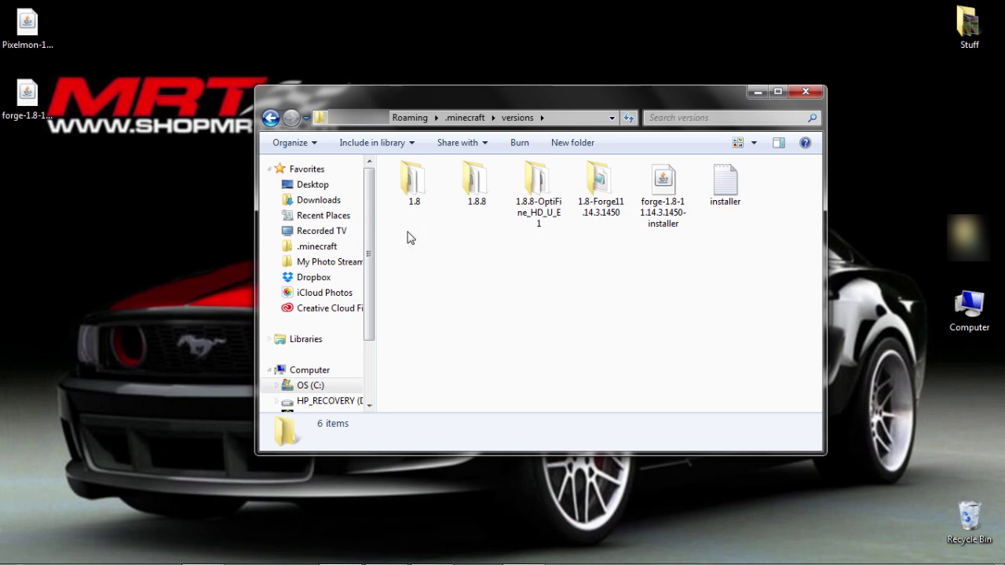
click(465, 118)
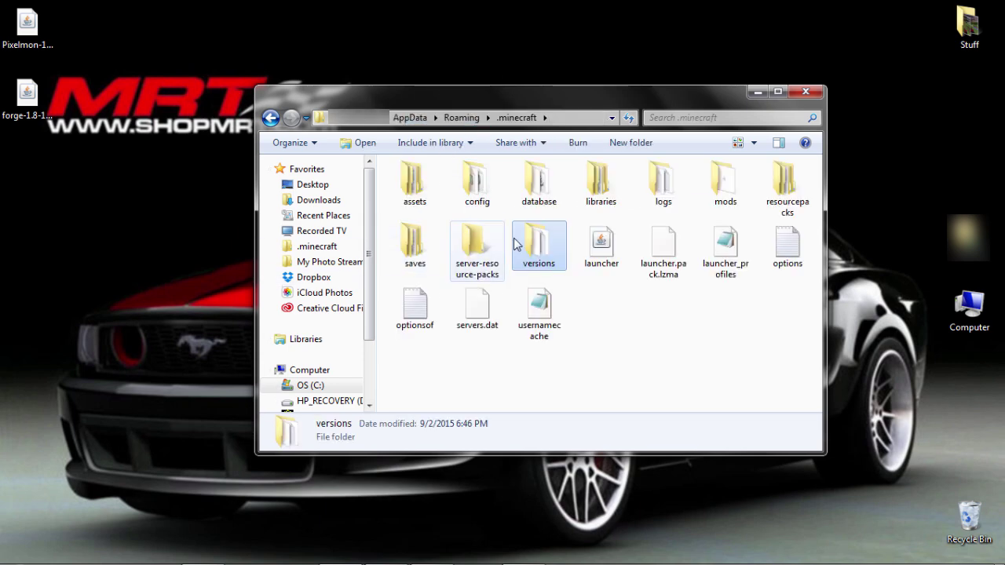
double_click(538, 242)
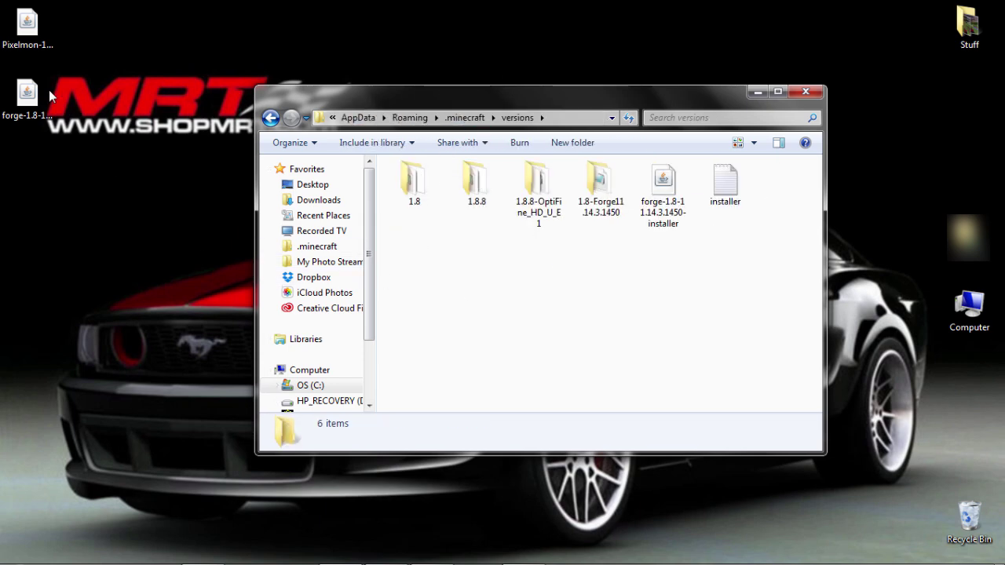
drag(34, 88, 373, 235)
click(534, 298)
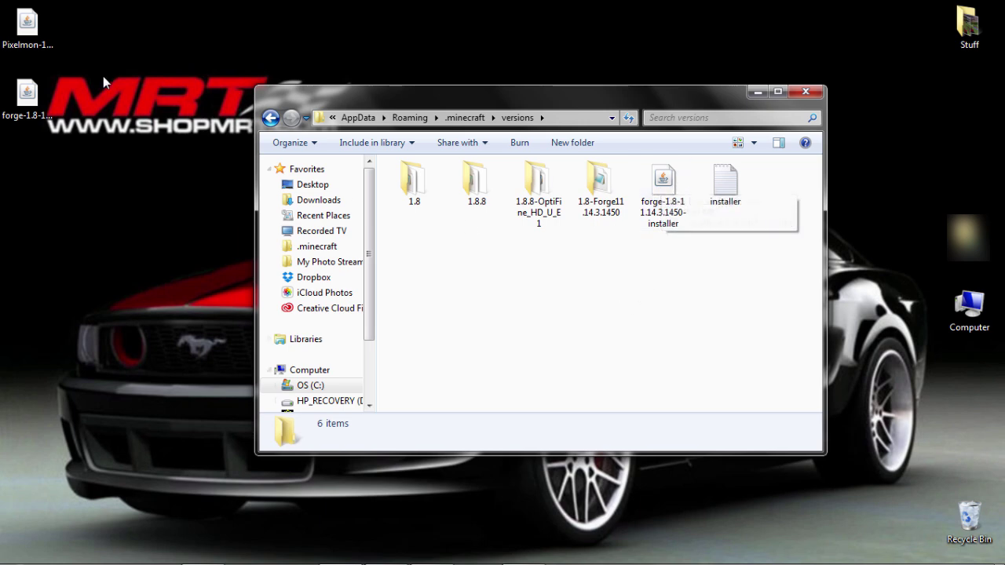
Run the forge-1.8-11.14.3.1450-installer from the versions folder with Install client, and minimize the folder window.
click(666, 181)
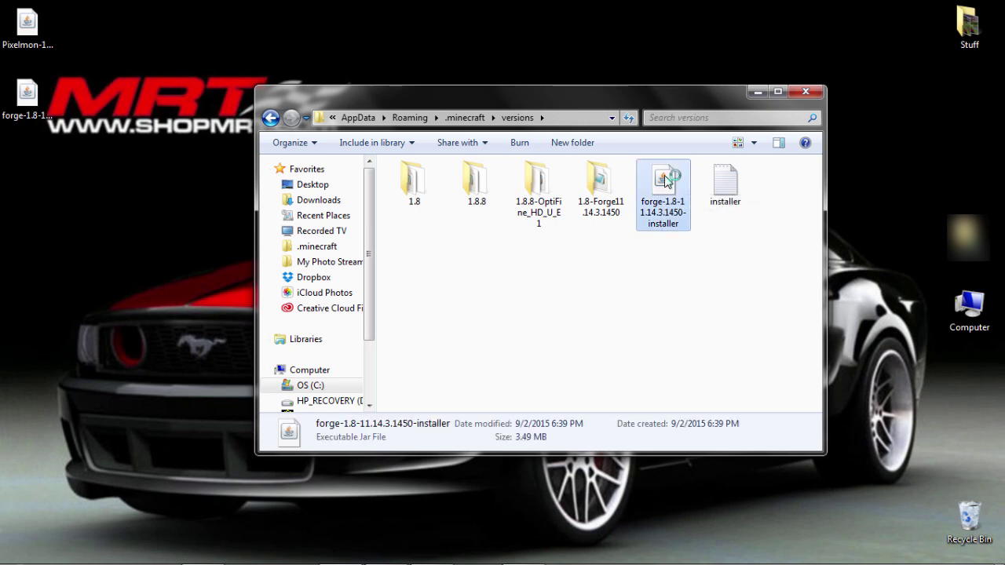
double_click(666, 181)
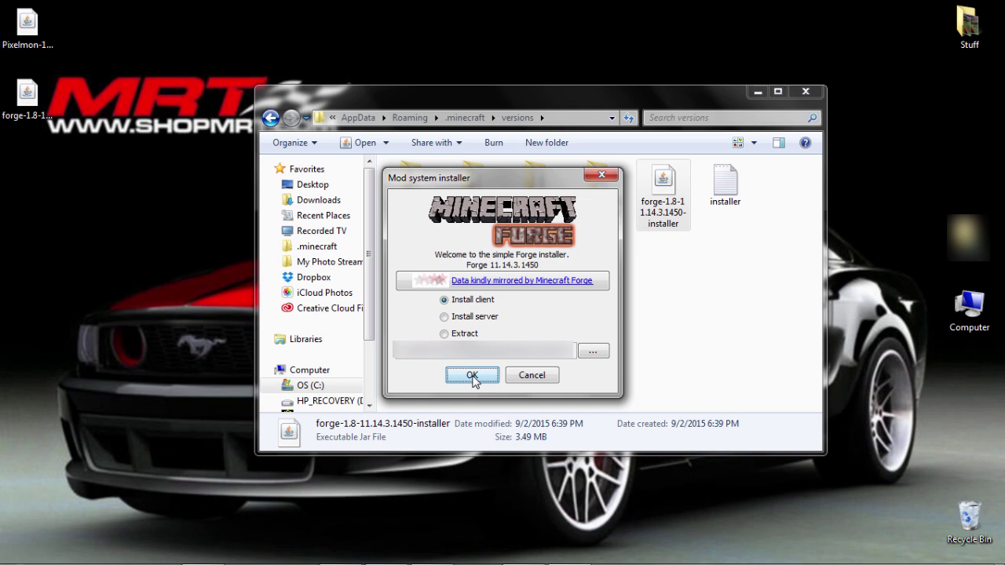
click(473, 377)
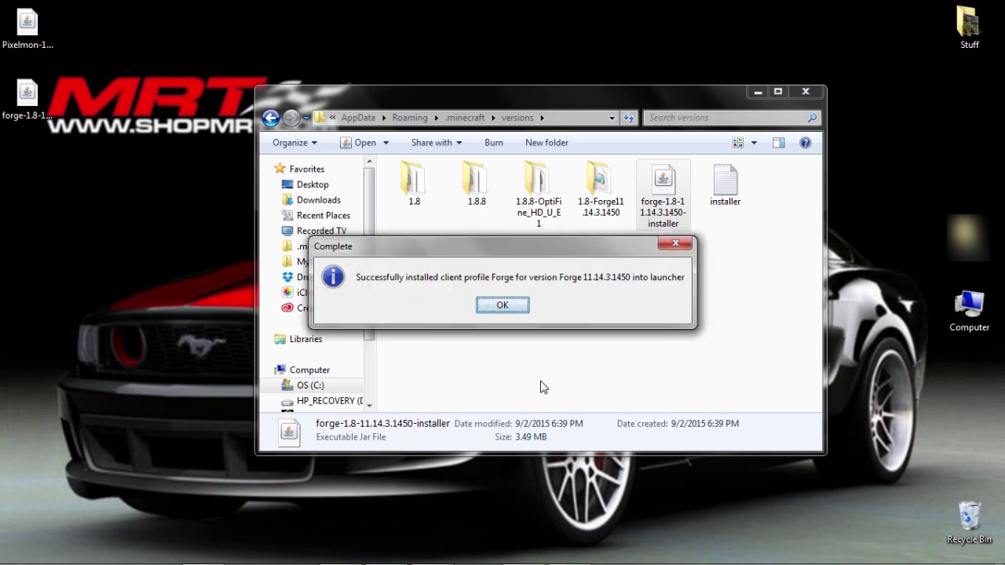
click(502, 306)
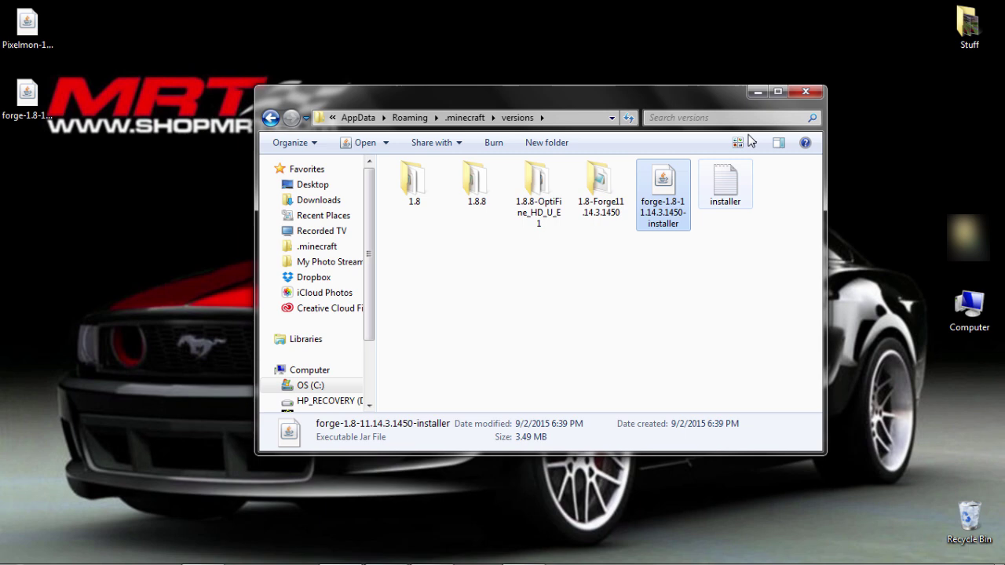
click(757, 91)
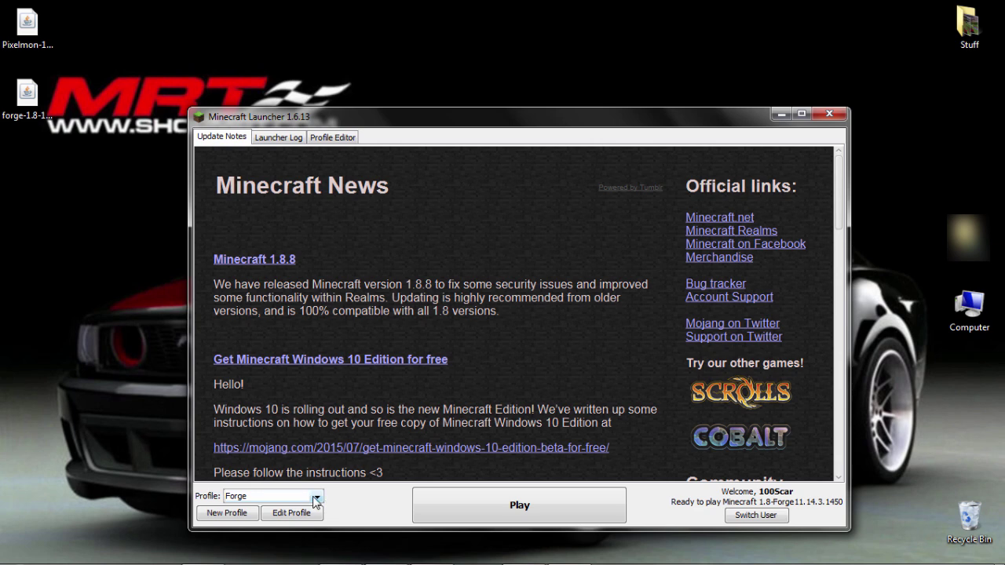
Choose the Forge profile in the Minecraft Launcher and move the launcher window slightly higher.
click(316, 498)
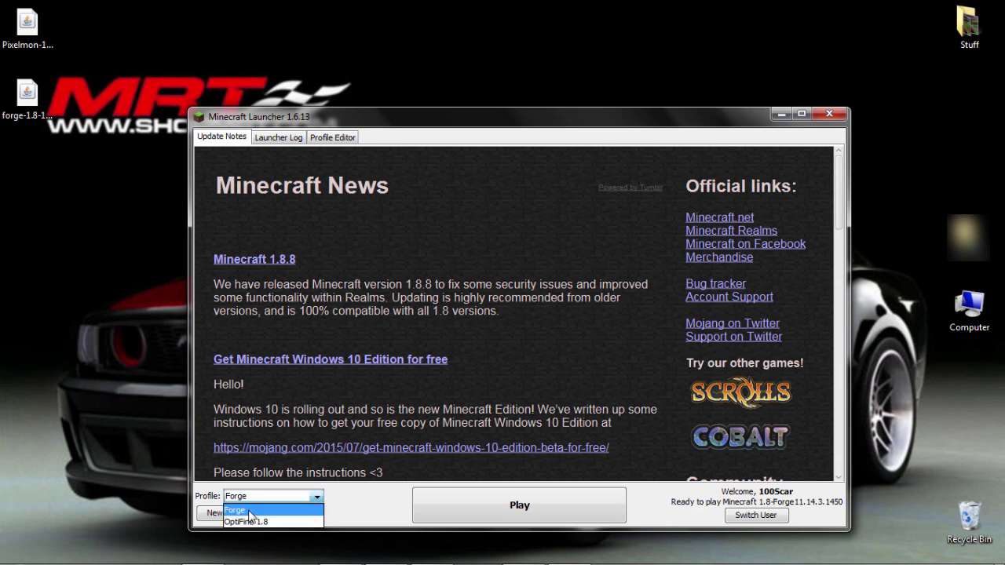
click(249, 512)
click(299, 496)
click(250, 511)
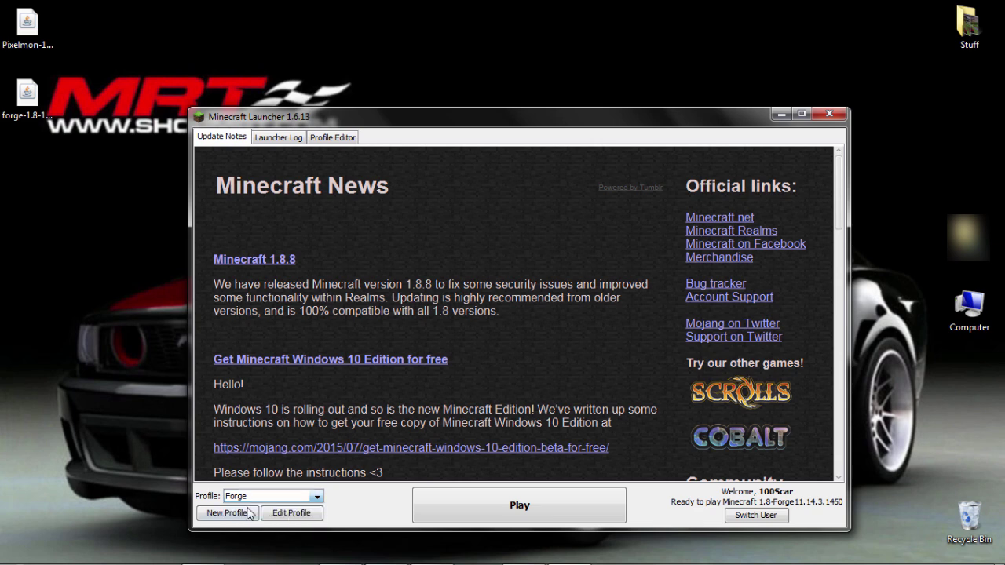
click(249, 506)
click(252, 508)
click(251, 508)
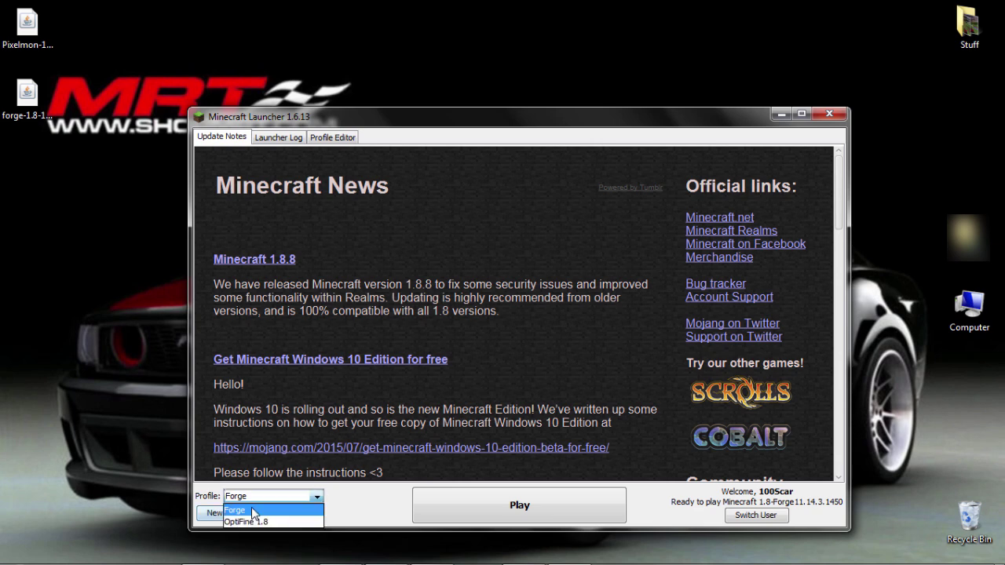
click(318, 498)
drag(531, 118, 536, 87)
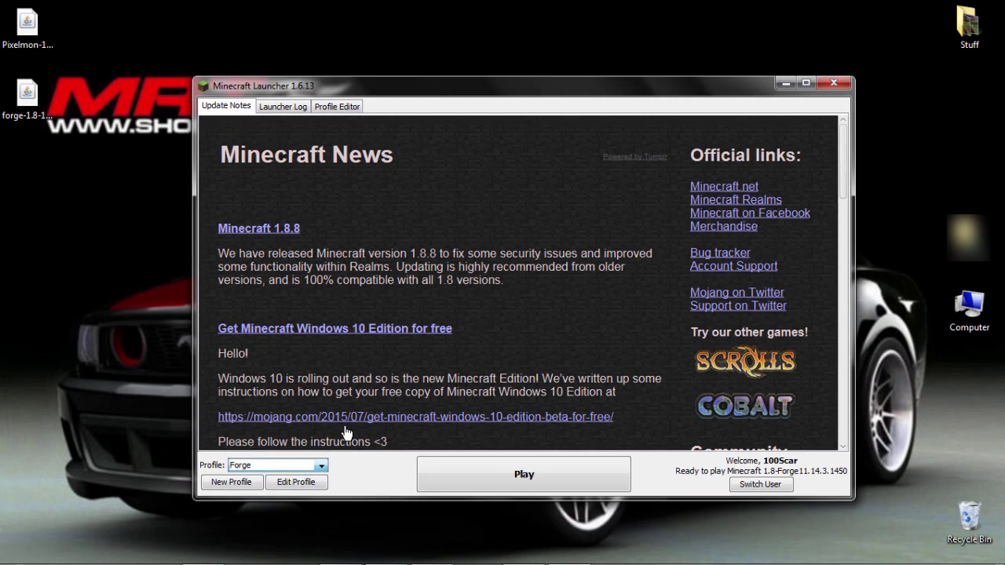
Switch the launcher profile to OptiFine 1.8 and return it to Forge.
click(322, 466)
click(309, 492)
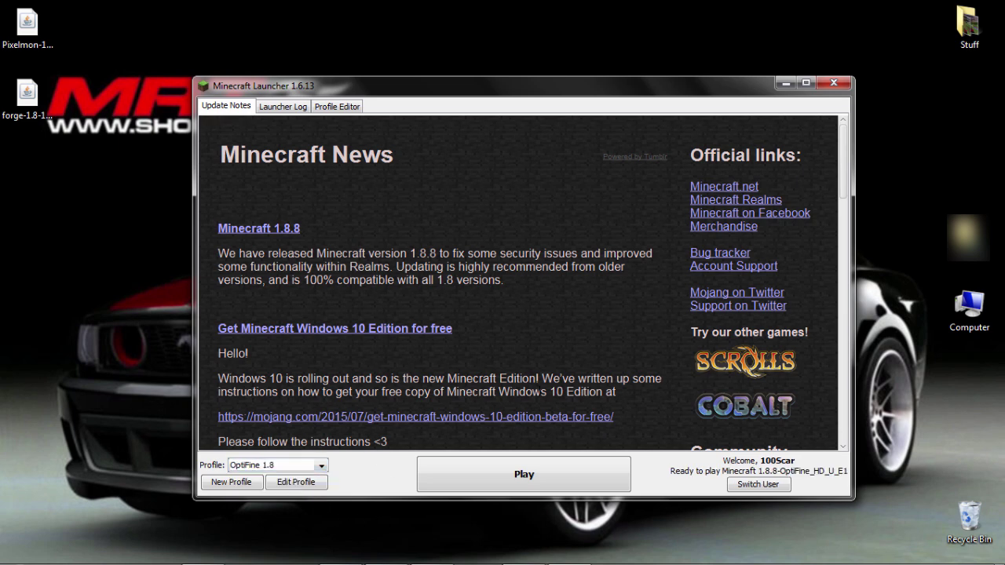
click(323, 466)
click(291, 482)
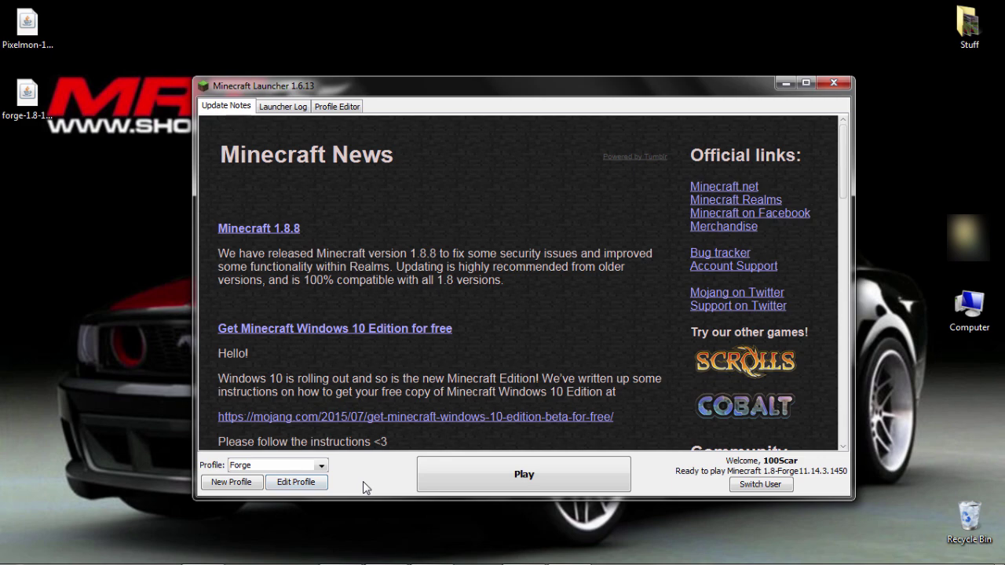
Create a new launcher profile and replace its default name with Potato.
click(223, 485)
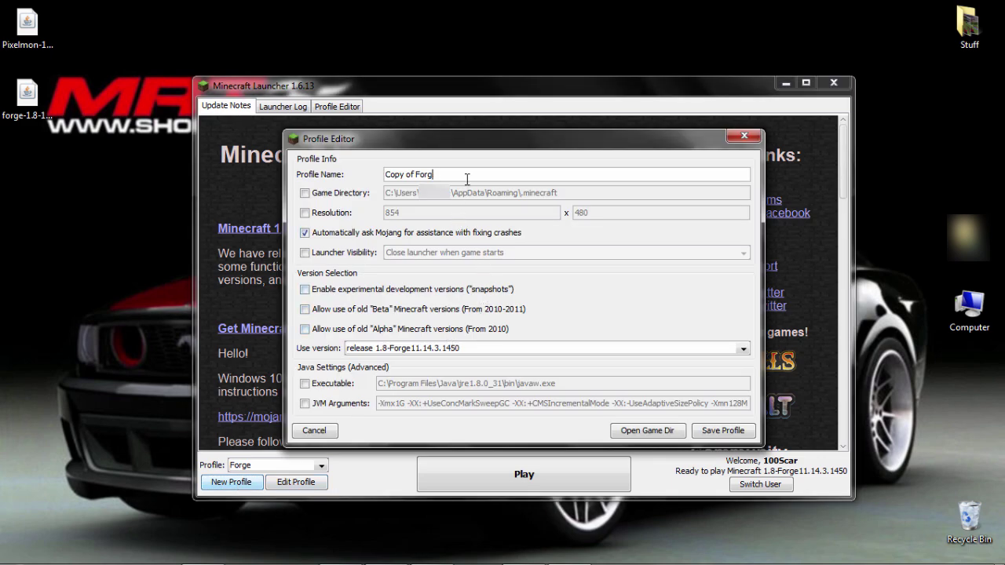
key(BackSpace)
key(BackSpace)
key(BackSpace)
key(BackSpace)
key(BackSpace)
key(BackSpace)
key(BackSpace)
key(BackSpace)
key(BackSpace)
key(BackSpace)
key(BackSpace)
key(BackSpace)
Look through the available game versions and set the new profile to use release 1.8-Forge11.14.3.1450.
click(504, 350)
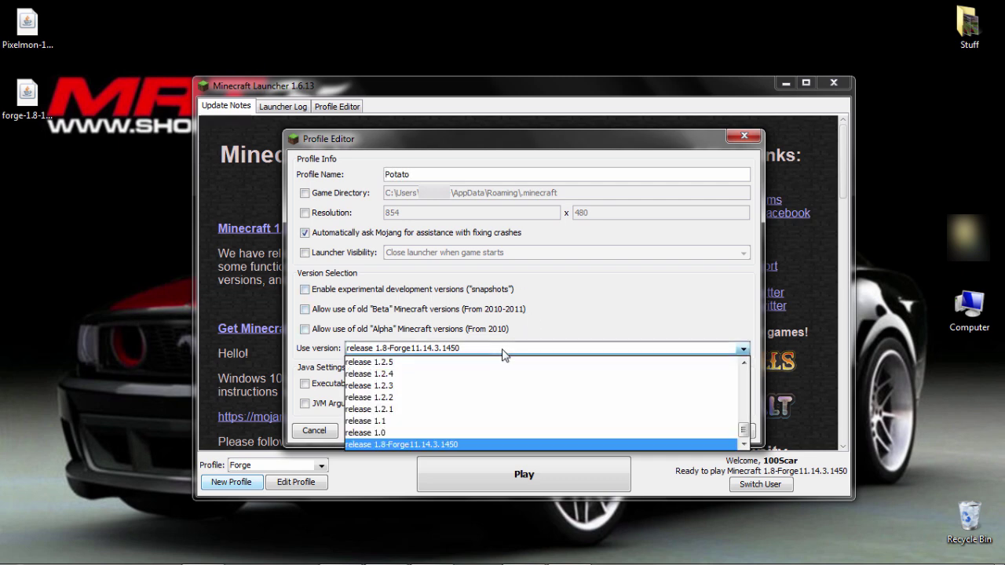
scroll(500, 440, up, 10)
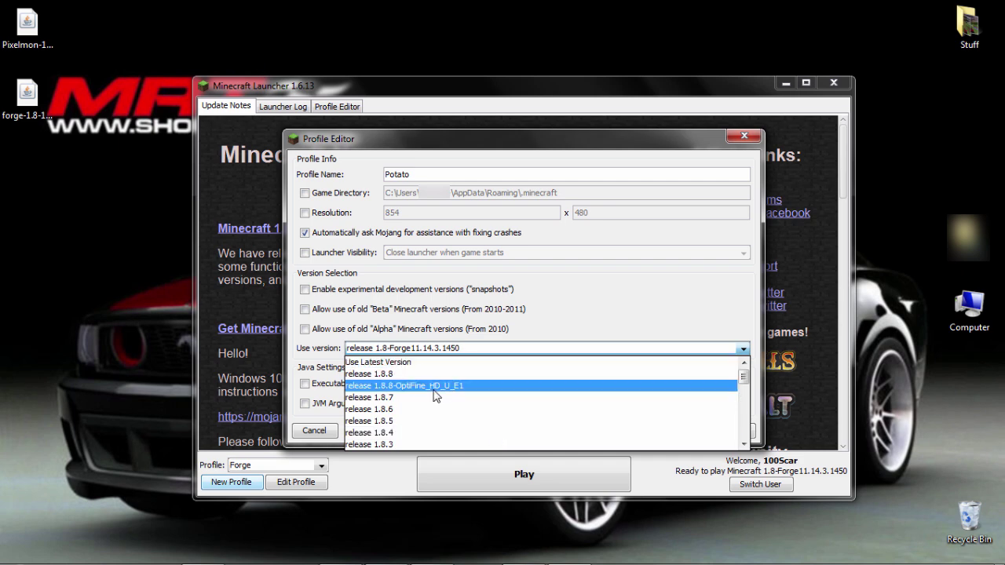
scroll(460, 370, down, 10)
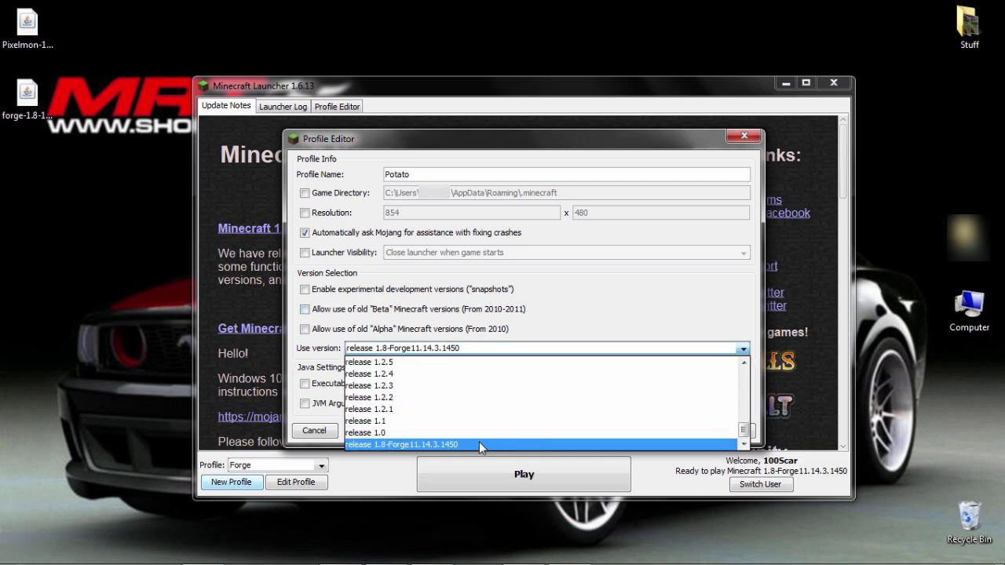
click(480, 446)
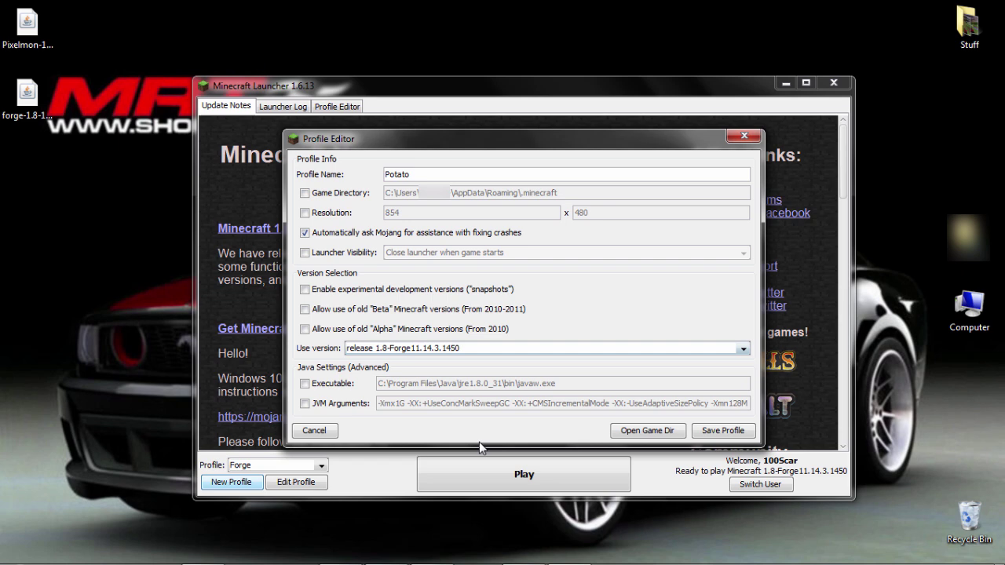
Save the new Potato profile and select it as the active launcher profile.
click(723, 431)
click(318, 466)
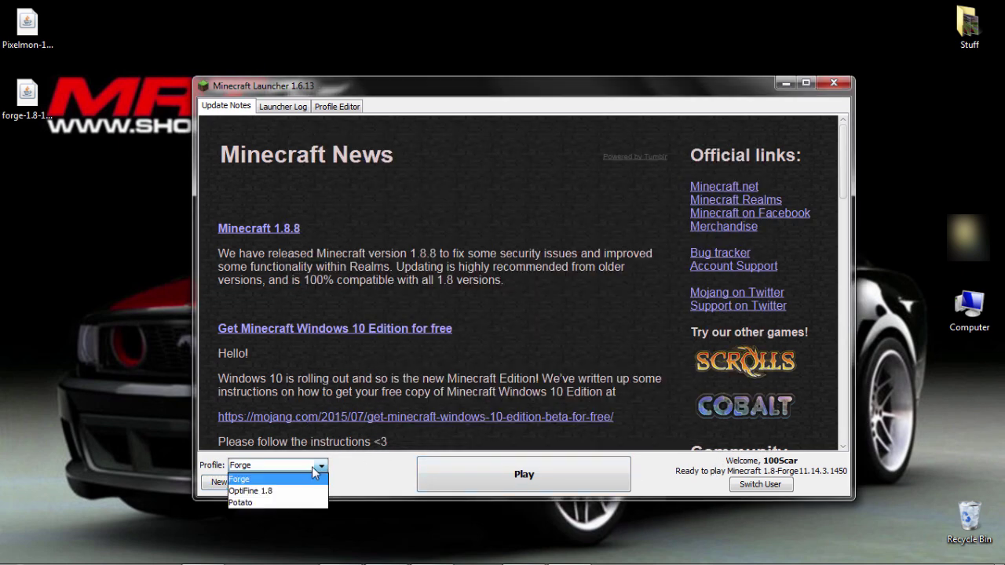
click(245, 503)
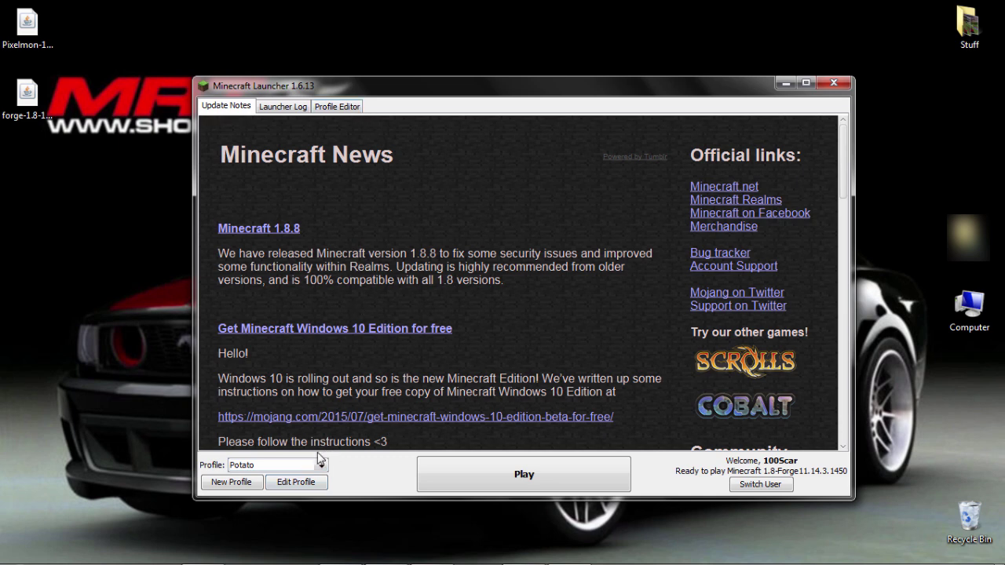
Switch the launcher back to the Forge profile, start Minecraft 1.8 up to its main menu and close the game.
click(320, 463)
click(245, 476)
click(463, 469)
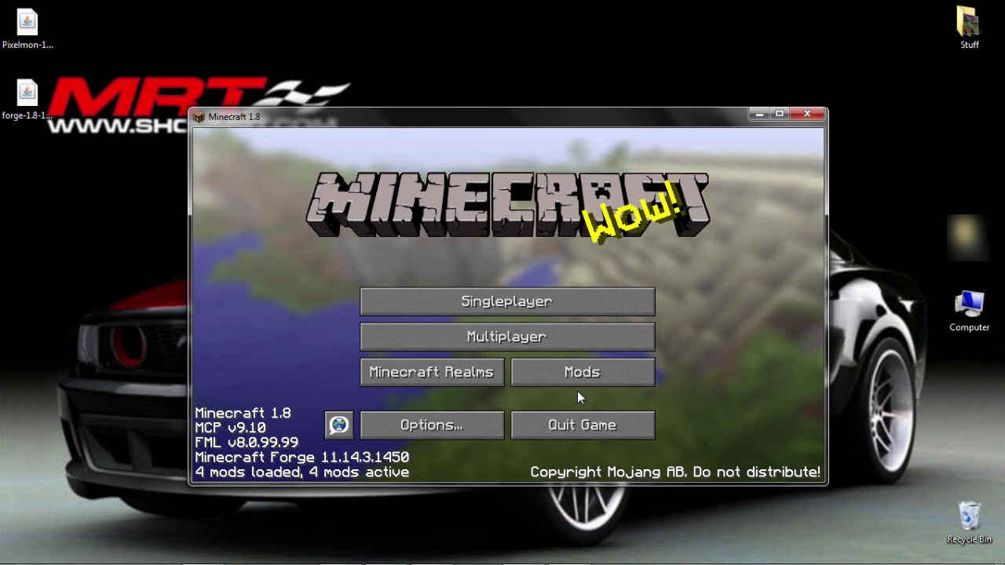
key(alt+F4)
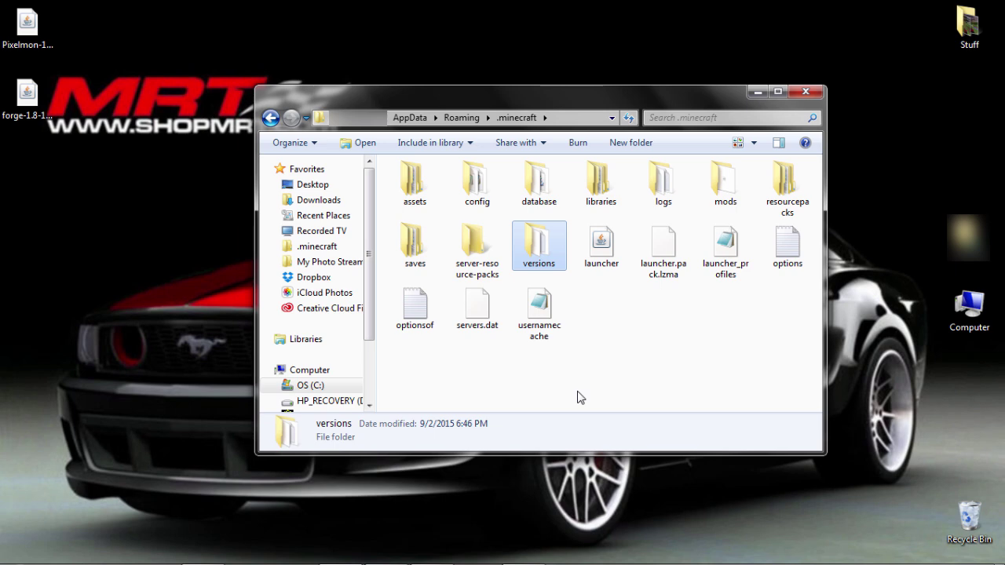
Open the mods folder inside .minecraft, place the desktop's Pixelmon-1.8-4.0.7-universal file in it and close the folder.
click(578, 398)
key(m)
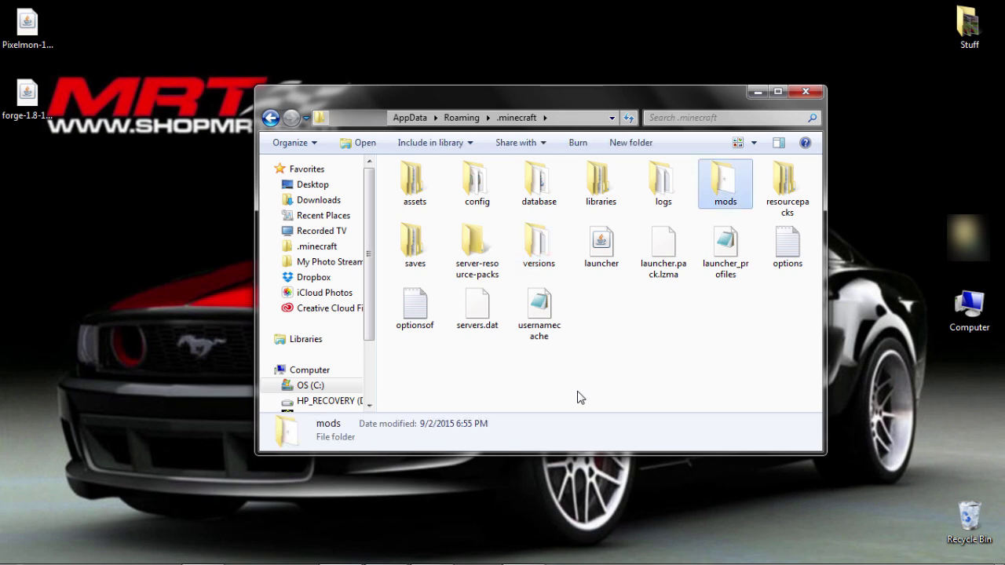
key(Return)
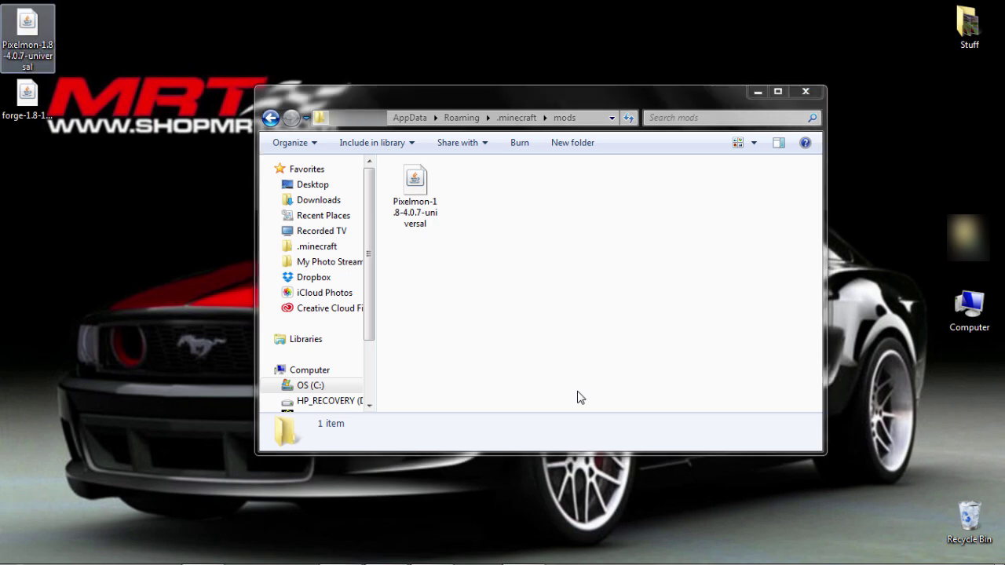
drag(28, 35, 467, 247)
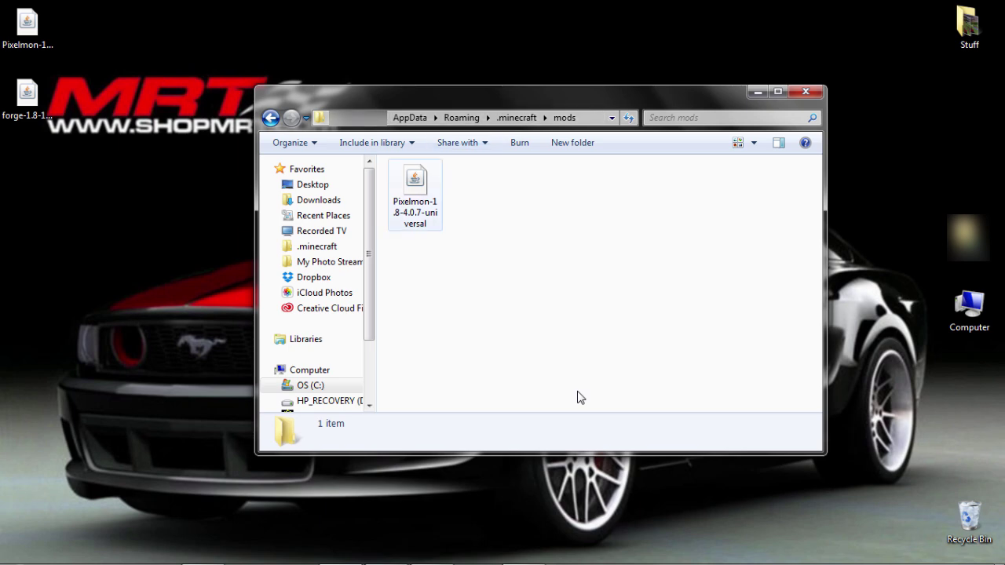
key(alt+F4)
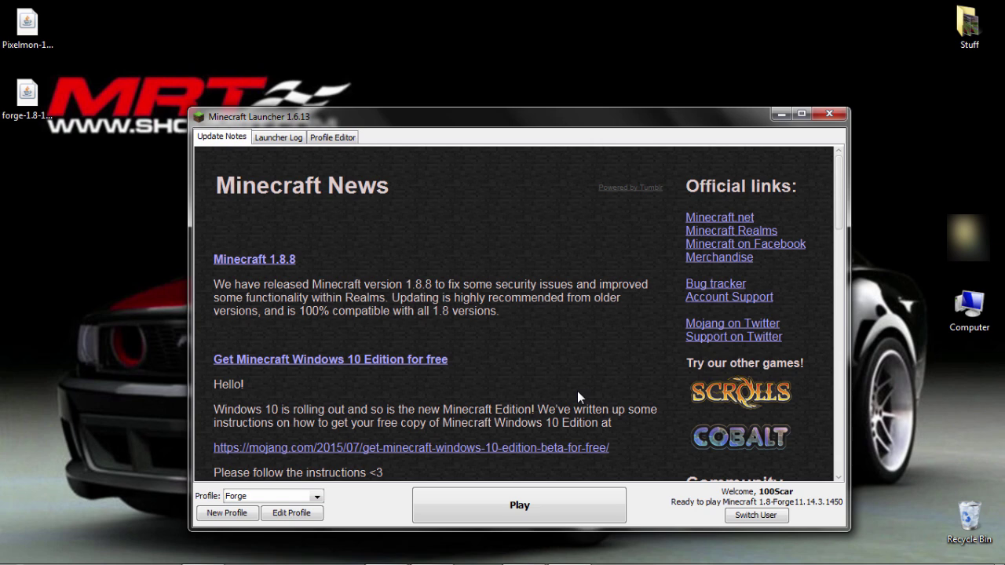
Check the launcher's profile choices, keep Forge and launch the game with it.
key(alt+Down)
key(Escape)
key(alt+Down)
key(Escape)
key(Return)
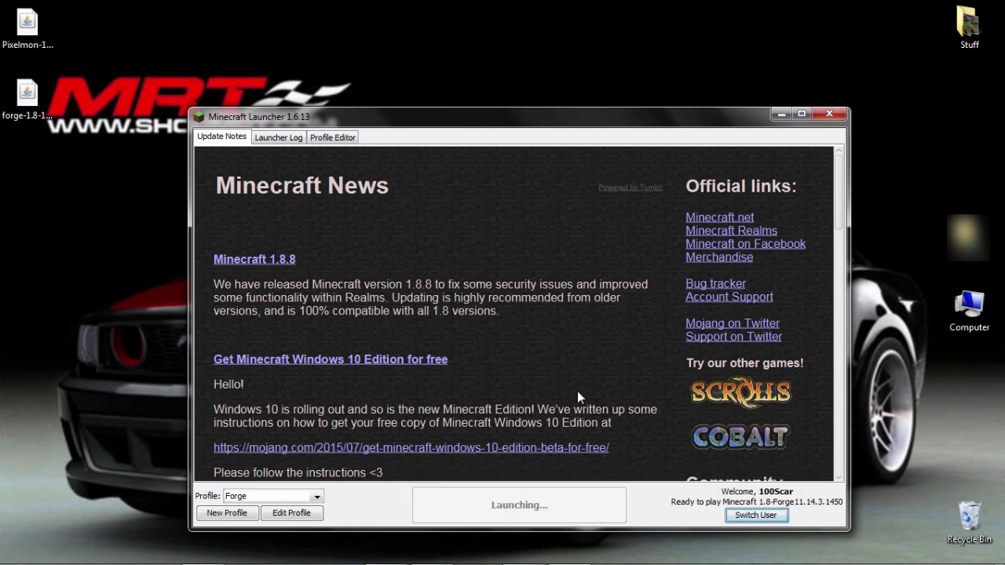